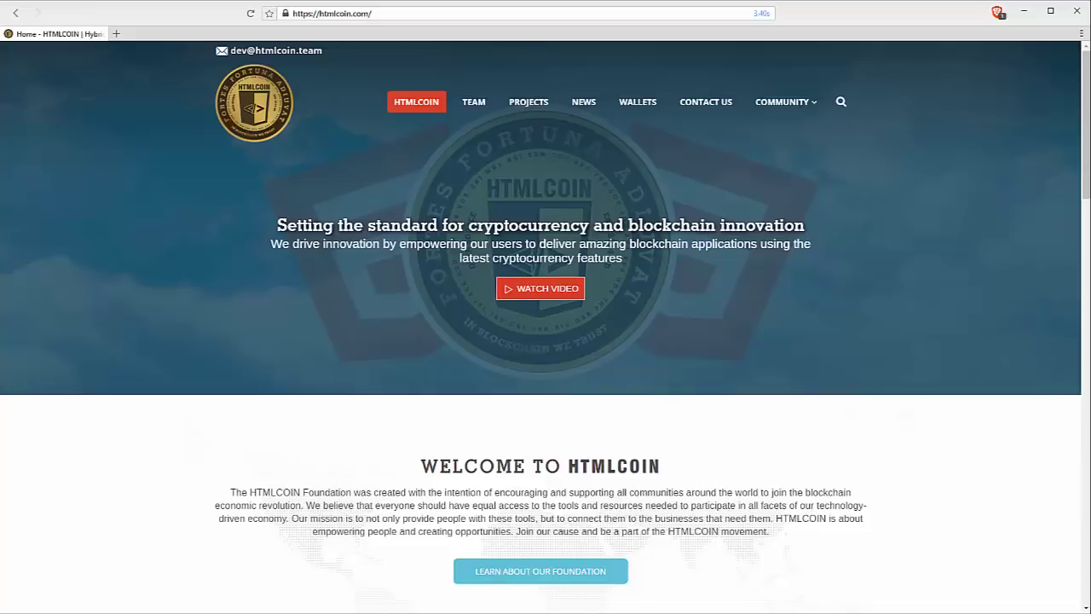
# Search Windows for 'html' to locate the HTMLCOIN CORE 2.0 (32-bit) wallet app.
pyautogui.press('super+s')
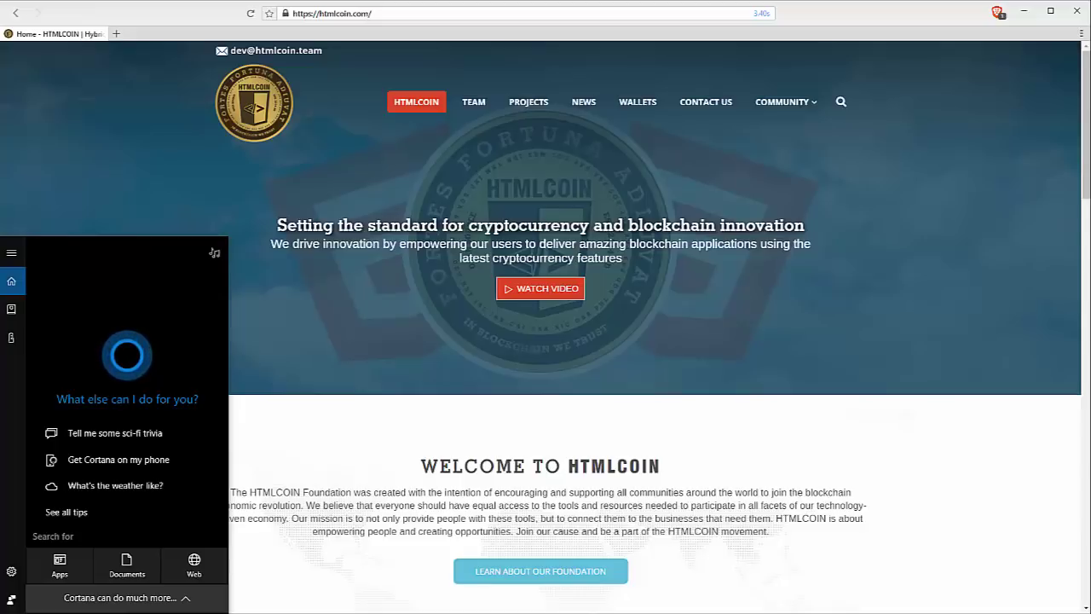
pyautogui.write('html')
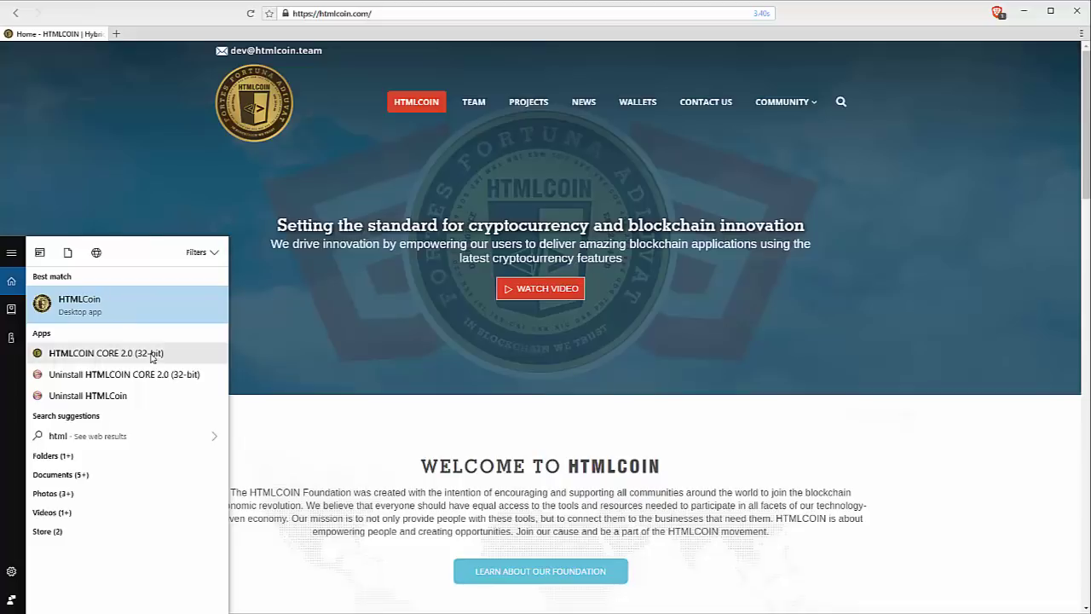
# Start HTMLCOIN CORE 2.0 (32-bit) from the search results and let it reach the Overview page.
pyautogui.click(85, 355)
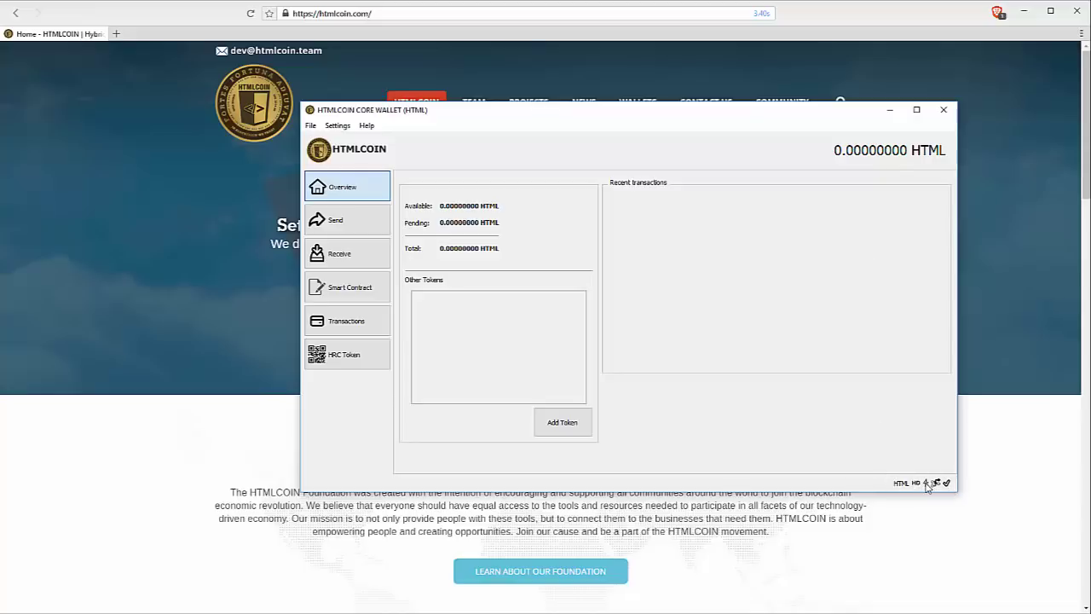
pyautogui.moveTo(927, 485)
# Open the Debug window from the Help menu and switch to its Console tab.
pyautogui.click(367, 126)
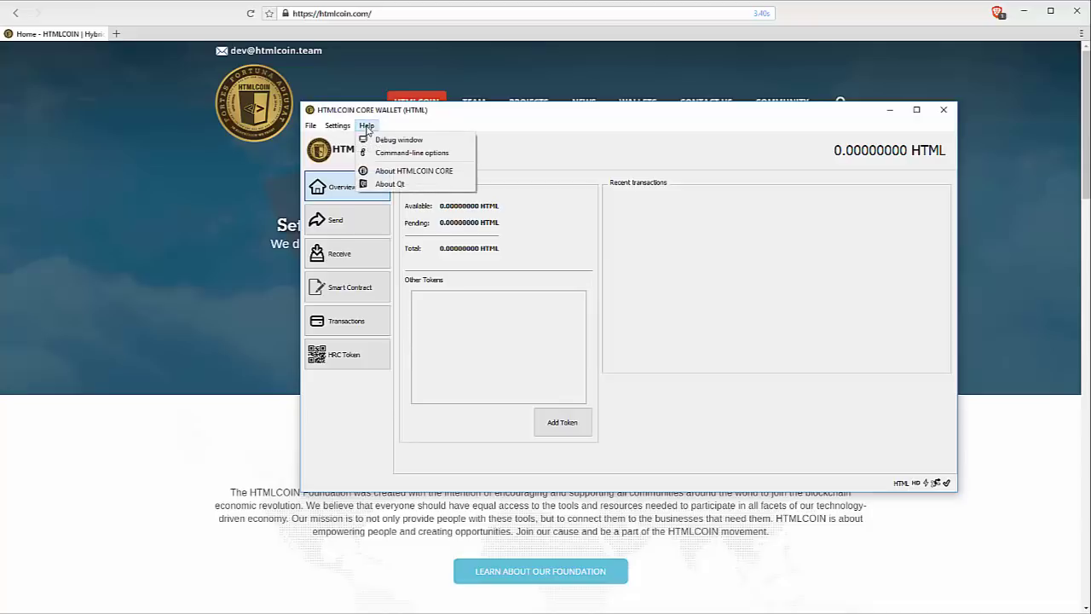
pyautogui.click(406, 143)
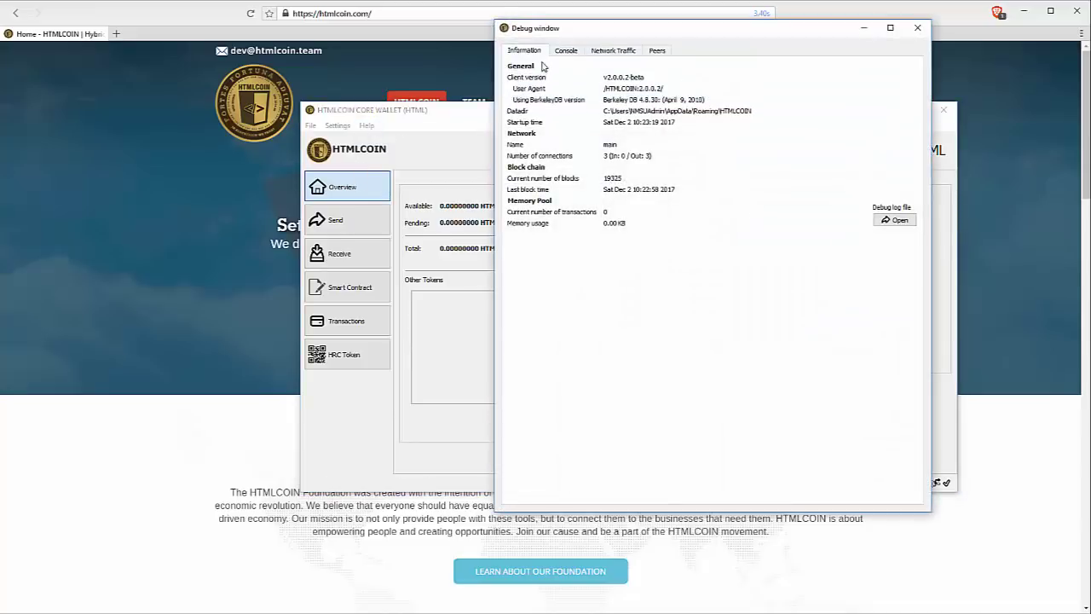
pyautogui.click(566, 50)
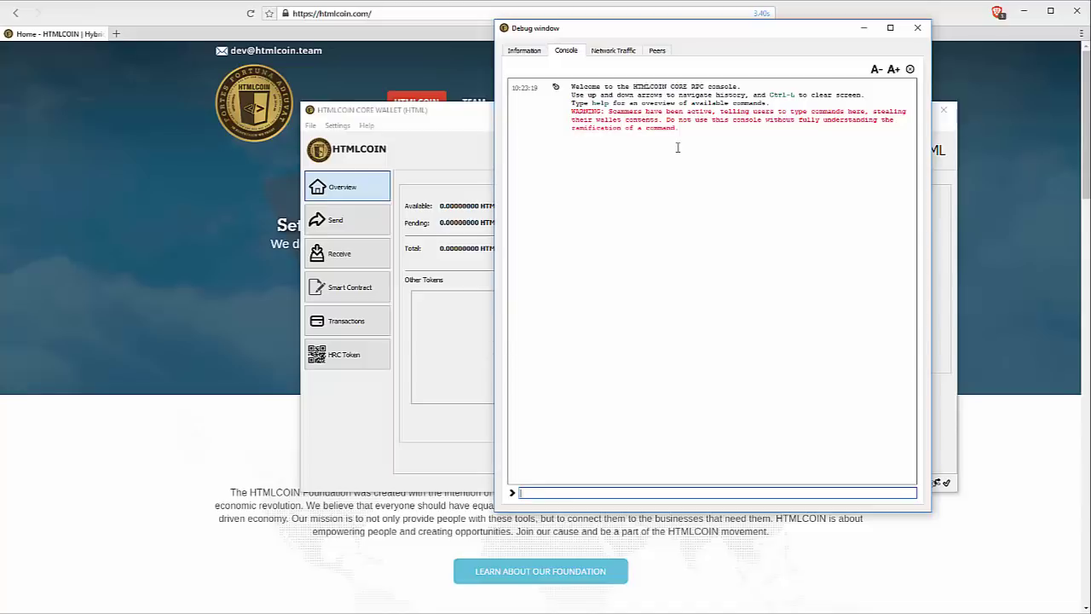
# Load HTMLCOIN's Contact Us page in Brave, then raise the wallet and Debug console again.
pyautogui.click(347, 66)
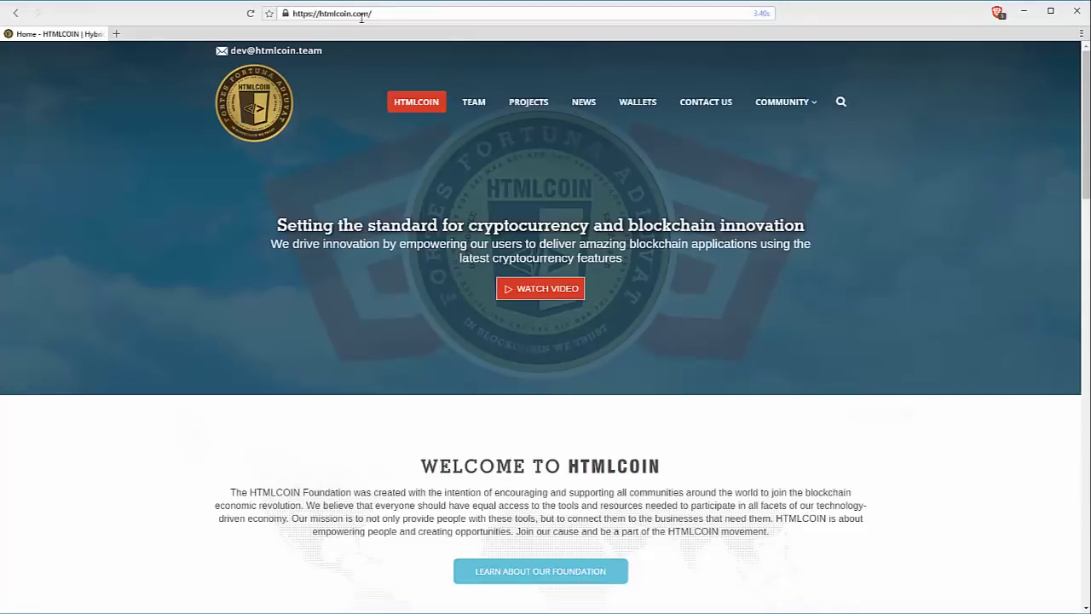
pyautogui.click(721, 112)
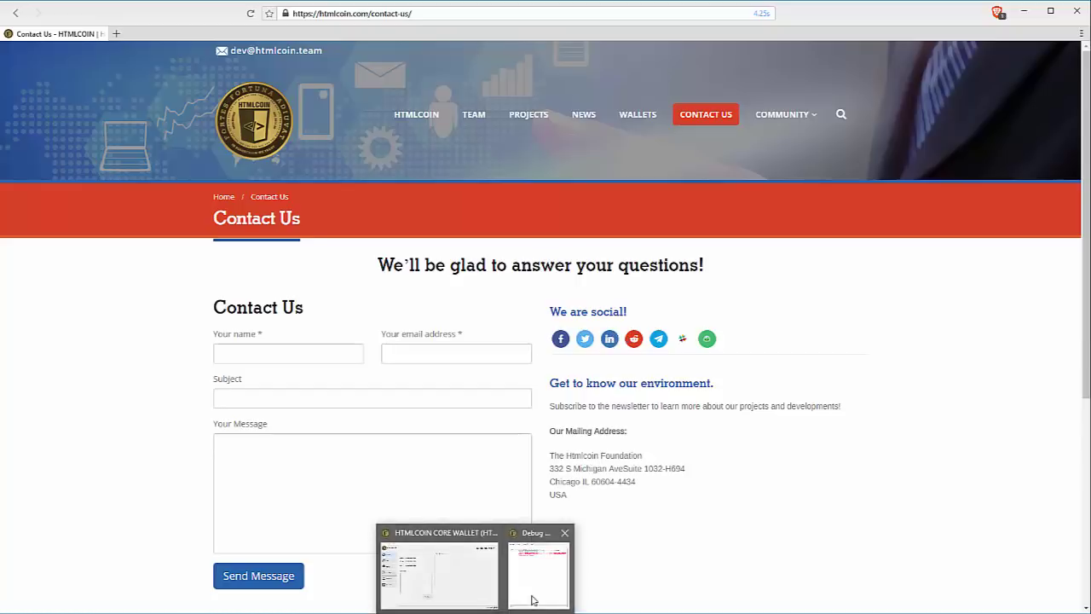
pyautogui.click(532, 600)
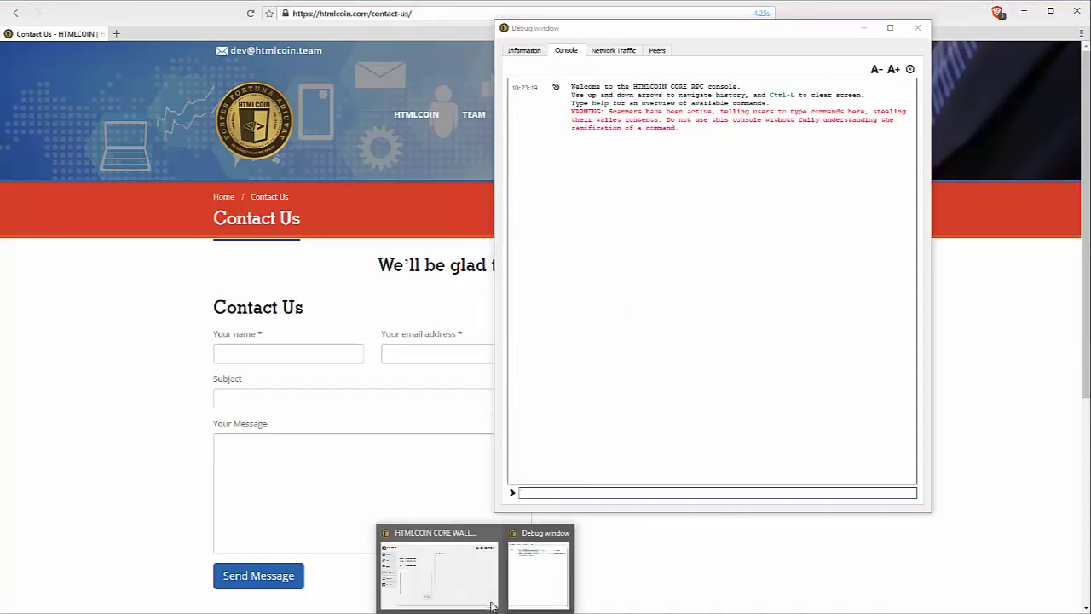
pyautogui.click(491, 605)
pyautogui.click(738, 49)
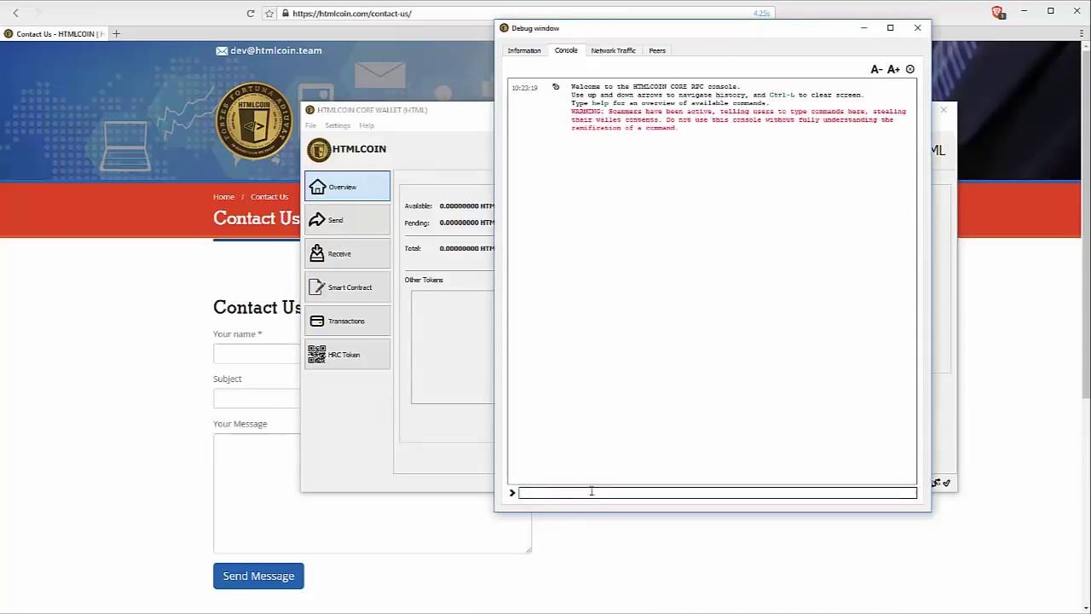
# Run help in the console and scroll up through the command list.
pyautogui.write('help')
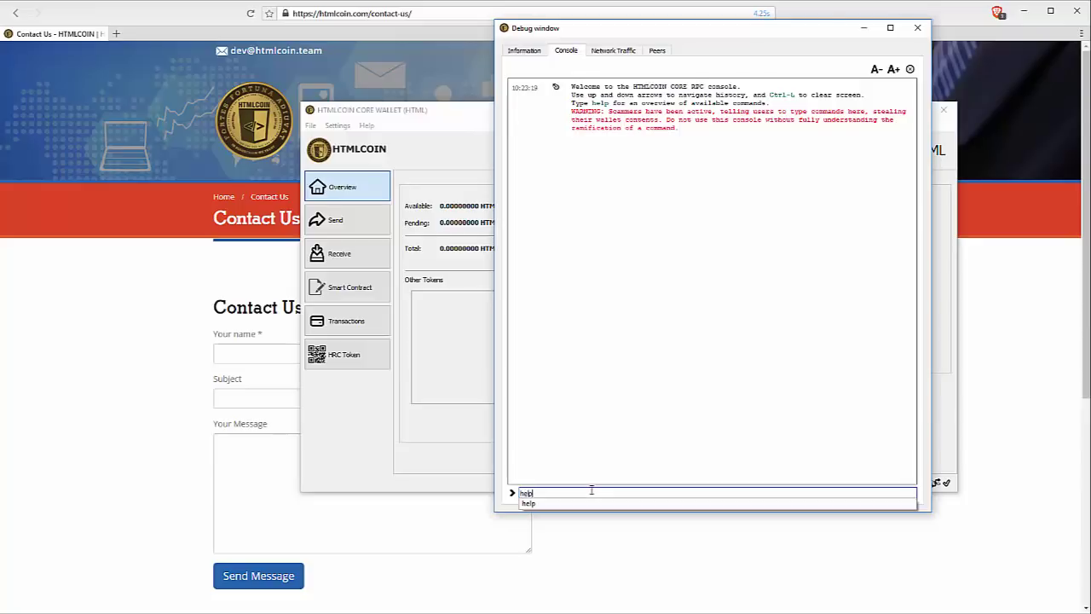
pyautogui.press('Return')
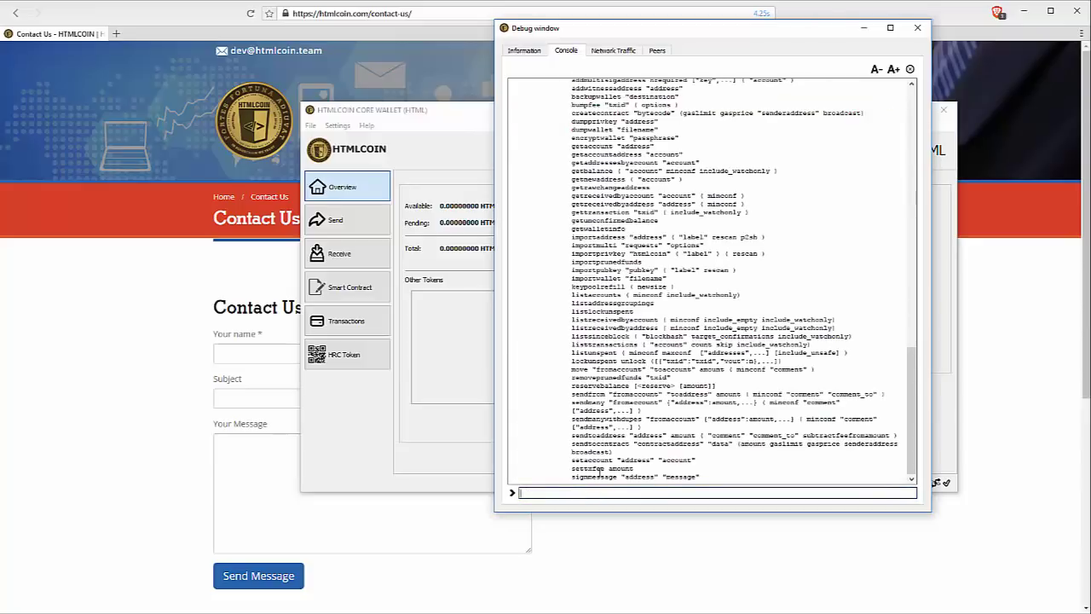
pyautogui.scroll(10, 639, 392)
pyautogui.scroll(5, 639, 388)
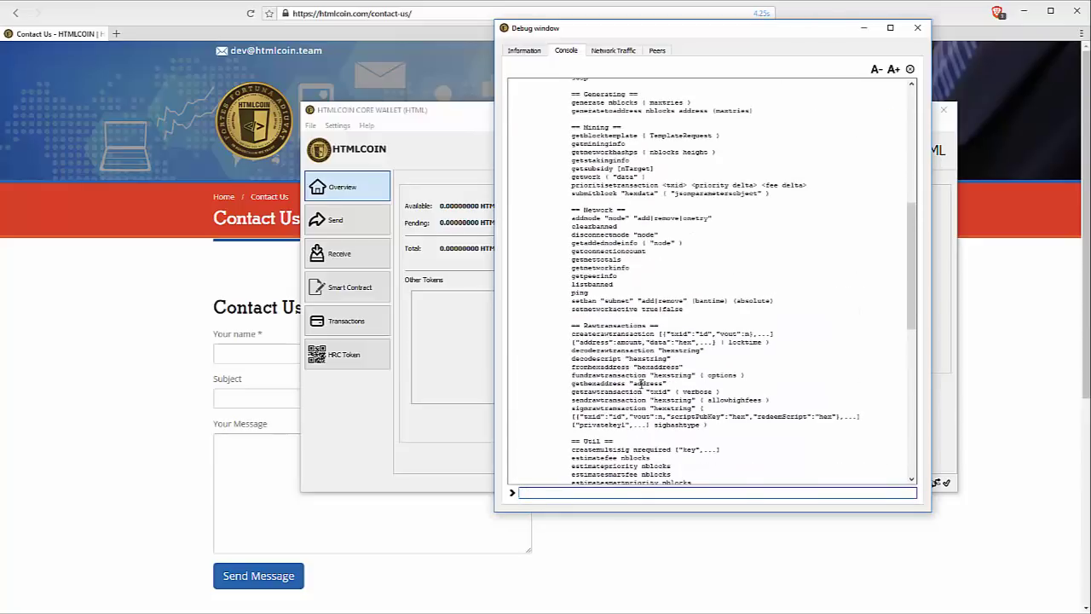
# Highlight the generate nblocks ( maxtries ) syntax and its two arguments in the help output.
pyautogui.click(571, 170)
pyautogui.moveTo(572, 171); pyautogui.dragTo(784, 233)
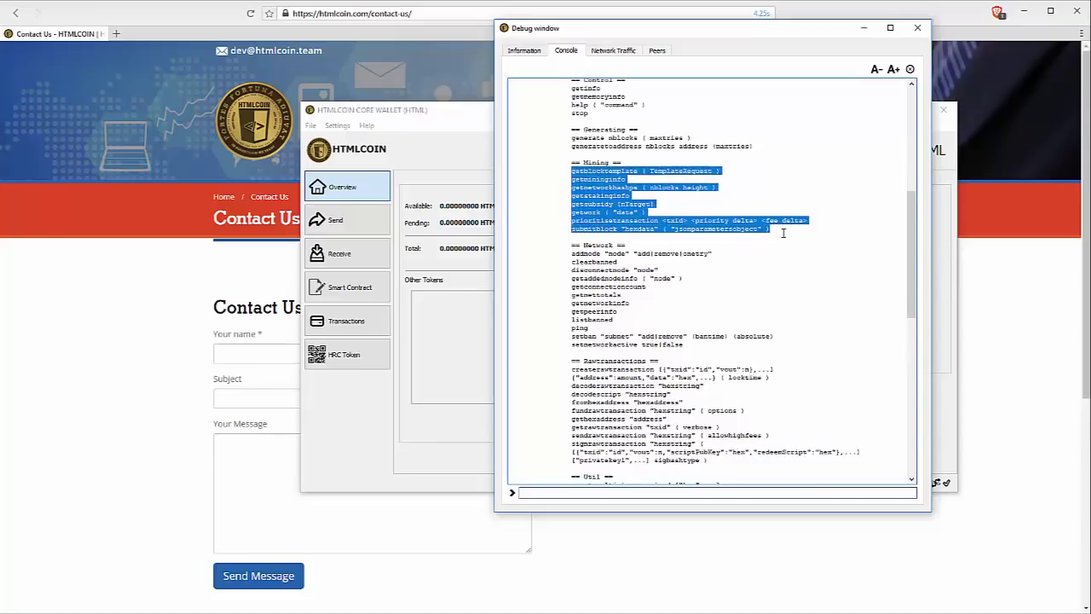
pyautogui.click(750, 264)
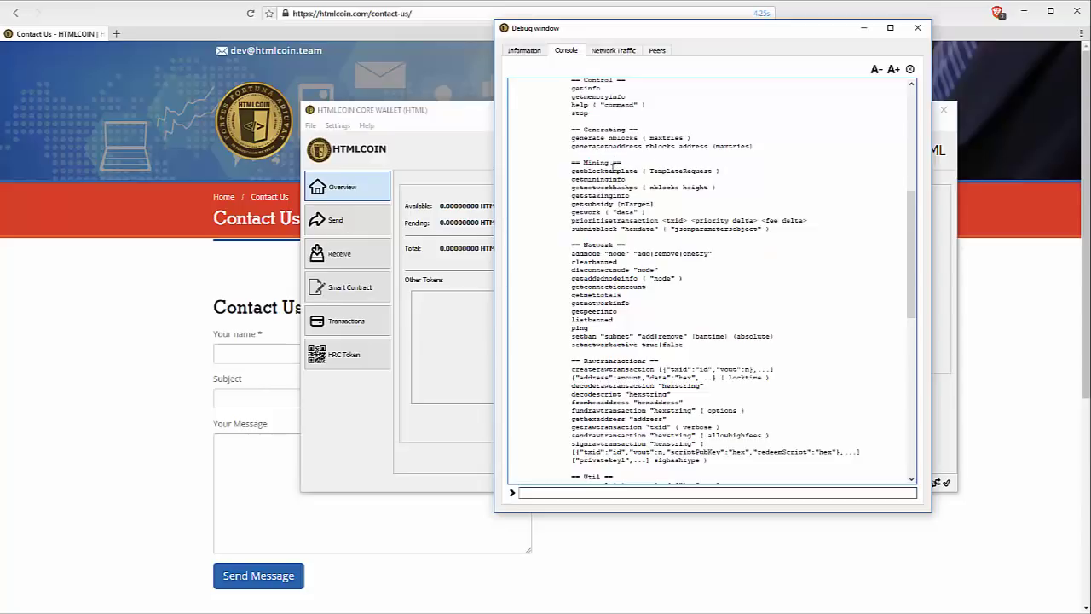
pyautogui.hotkey('ctrl', 'a')
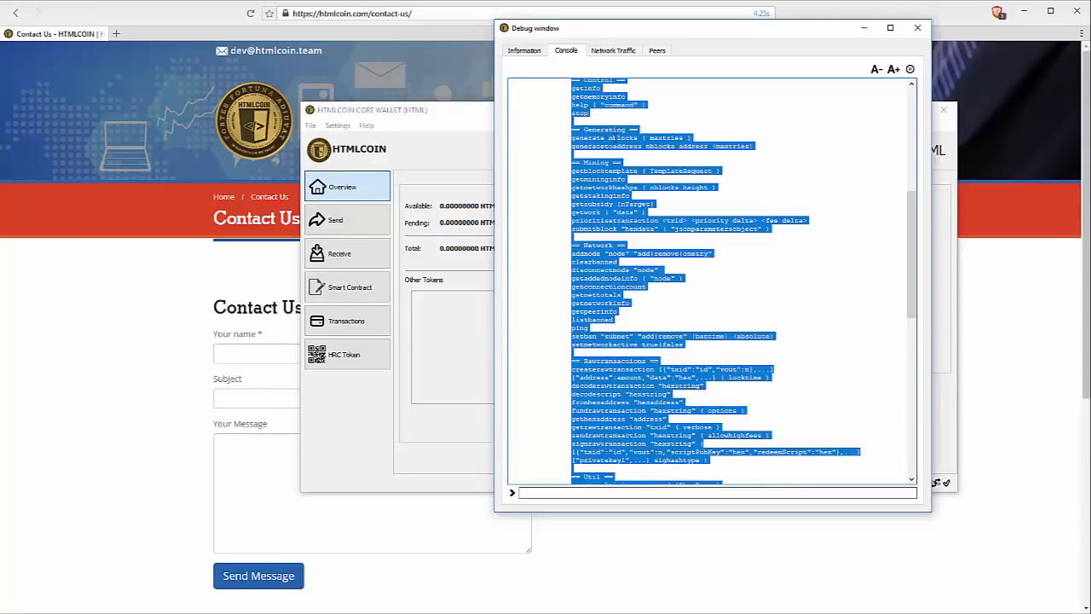
pyautogui.click(634, 140)
pyautogui.hotkey('ctrl', 'a')
pyautogui.click(681, 135)
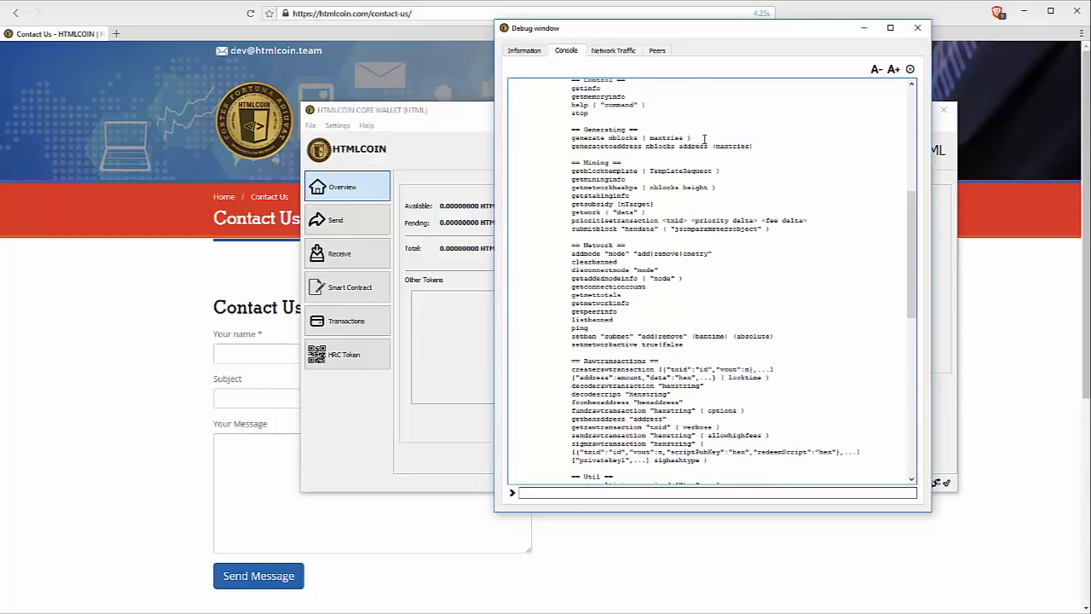
pyautogui.doubleClick(585, 139)
pyautogui.hotkey('ctrl', 'a')
pyautogui.moveTo(691, 138); pyautogui.dragTo(571, 139)
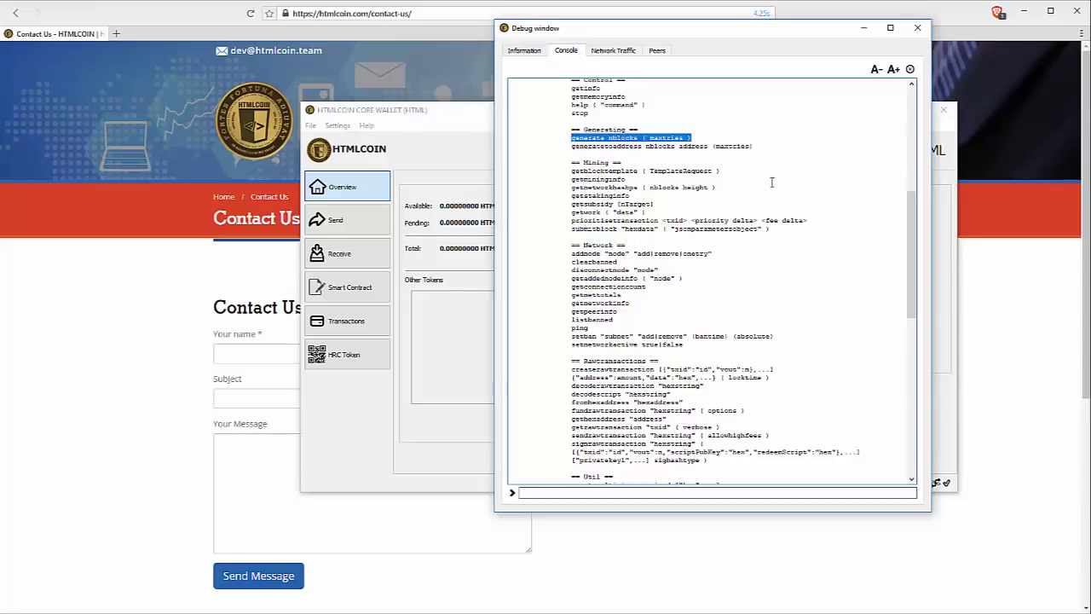
pyautogui.click(727, 128)
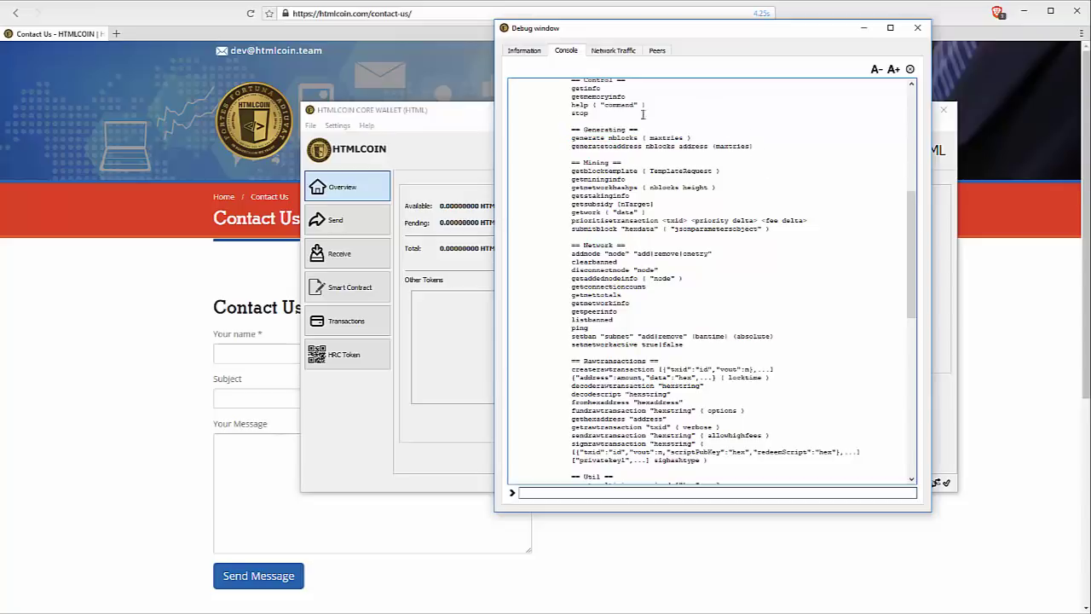
pyautogui.moveTo(609, 137); pyautogui.dragTo(636, 131)
pyautogui.moveTo(641, 137); pyautogui.dragTo(692, 136)
pyautogui.click(573, 136)
pyautogui.hotkey('ctrl', 'a')
pyautogui.click(729, 126)
pyautogui.click(596, 492)
pyautogui.write('gen')
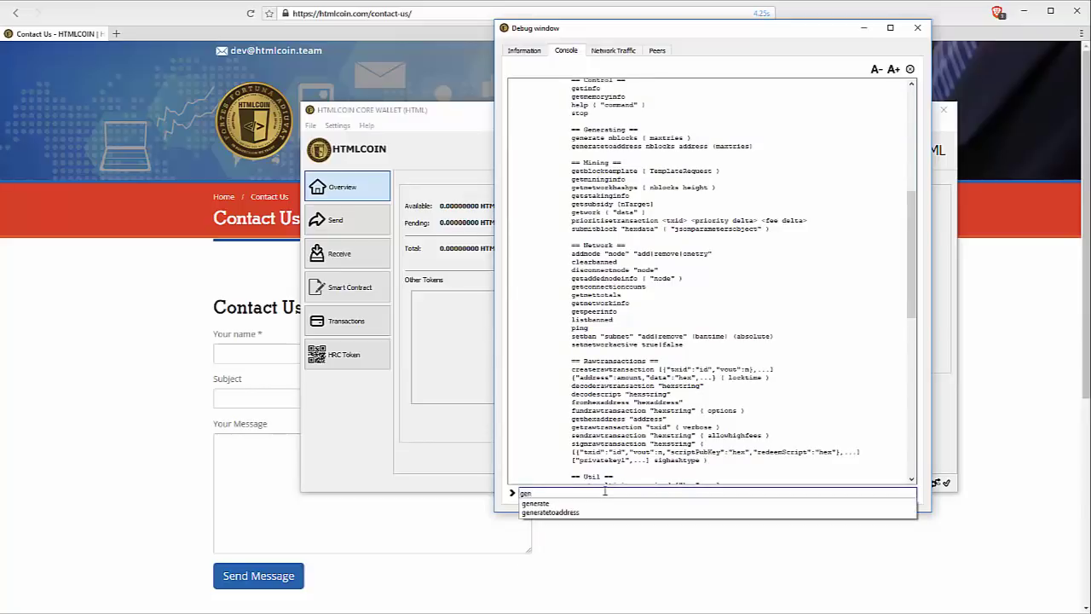
pyautogui.press('Down')
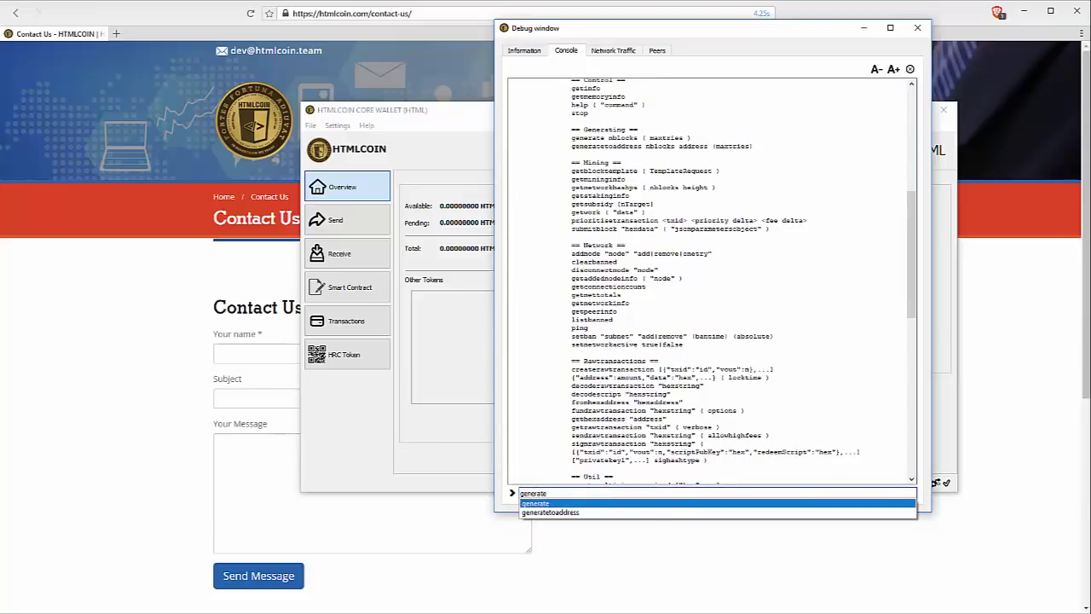
pyautogui.press('Return')
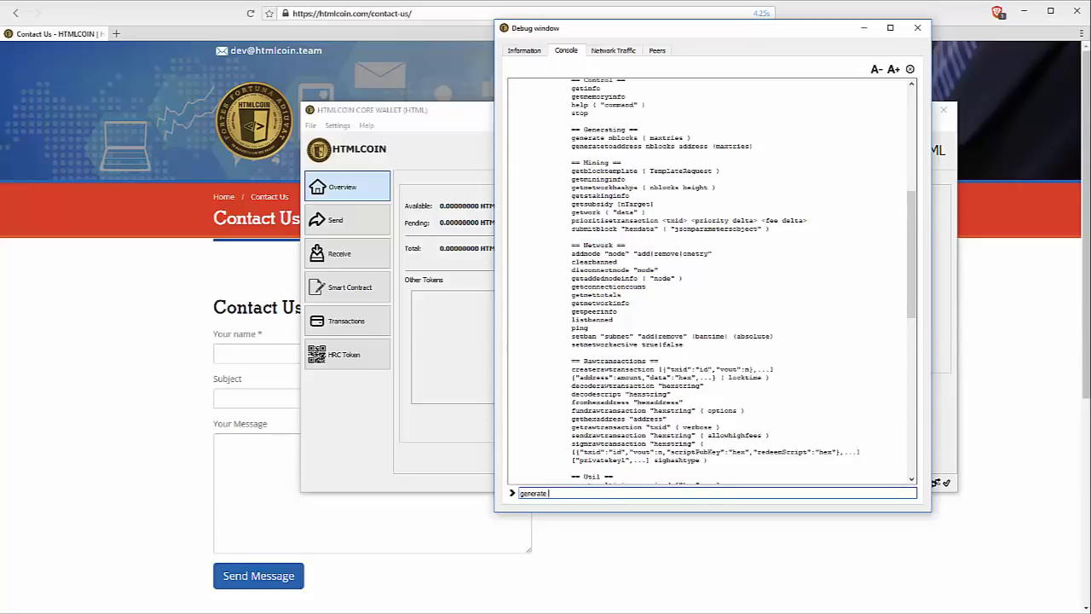
pyautogui.write('100 99999999')
# Review the 100 and 99999999 arguments, submit the command, and shift the Debug window left.
pyautogui.moveTo(520, 493); pyautogui.dragTo(534, 493)
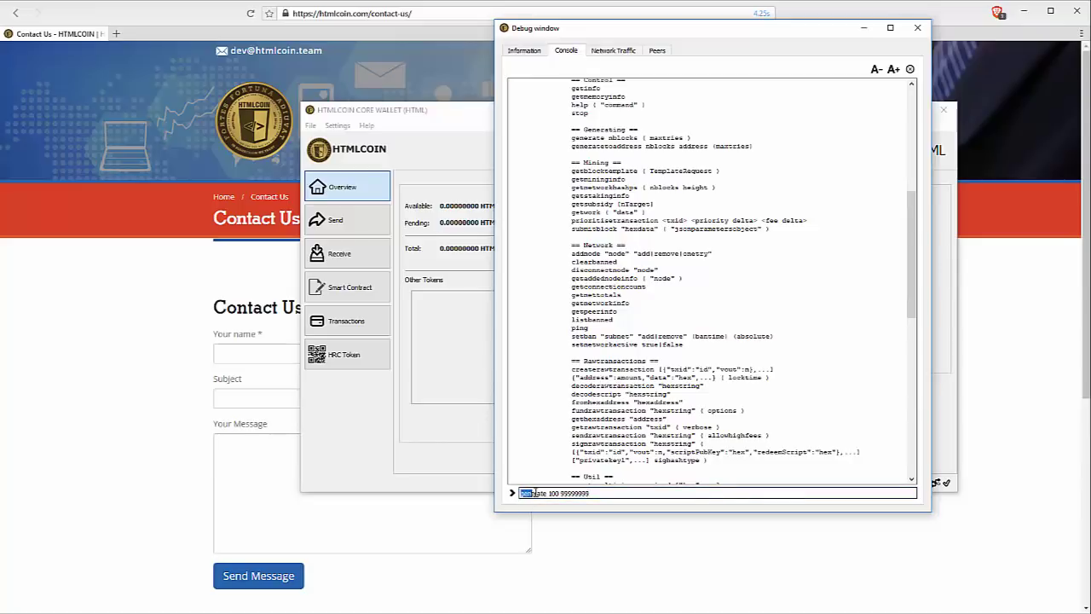
pyautogui.doubleClick(554, 493)
pyautogui.moveTo(589, 492); pyautogui.dragTo(561, 492)
pyautogui.click(635, 495)
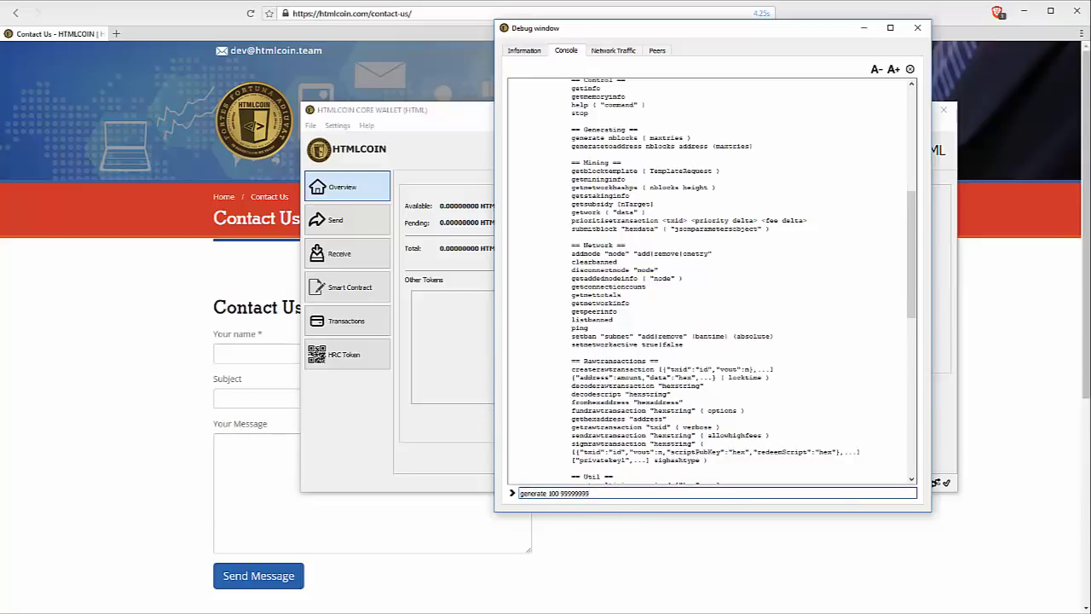
pyautogui.press('Return')
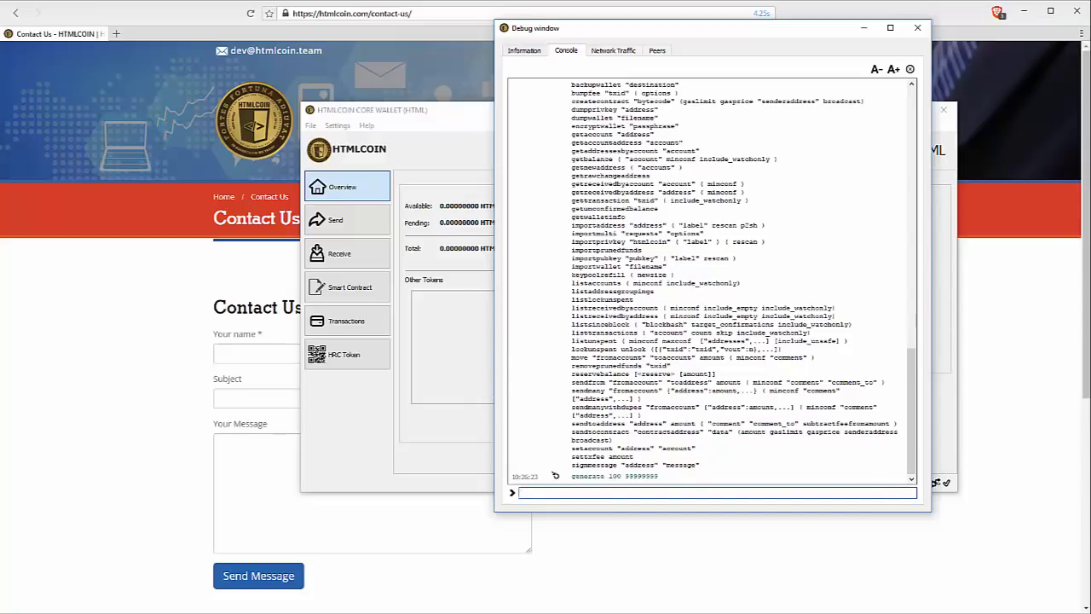
pyautogui.moveTo(821, 29); pyautogui.dragTo(450, 60)
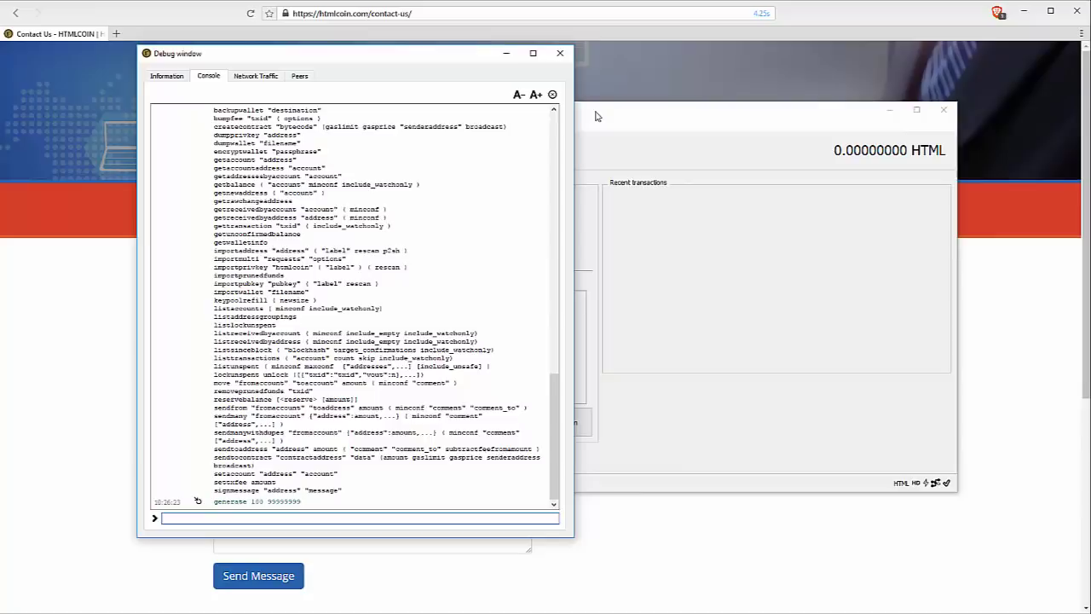
# Move the wallet window right and the Debug console left, then narrow the wallet beside it.
pyautogui.moveTo(596, 116); pyautogui.dragTo(727, 113)
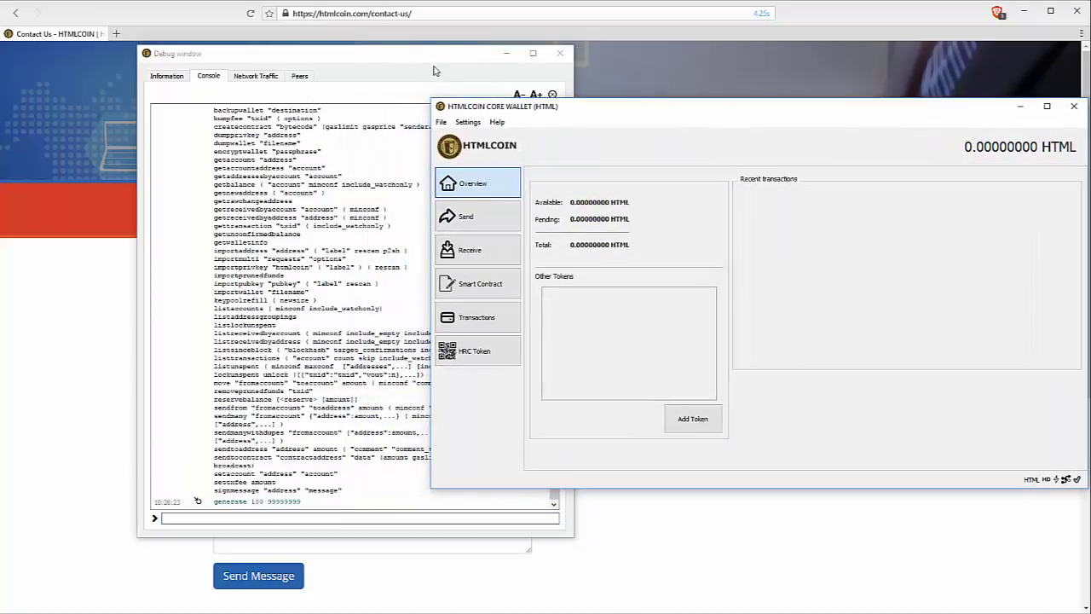
pyautogui.moveTo(412, 61); pyautogui.dragTo(296, 61)
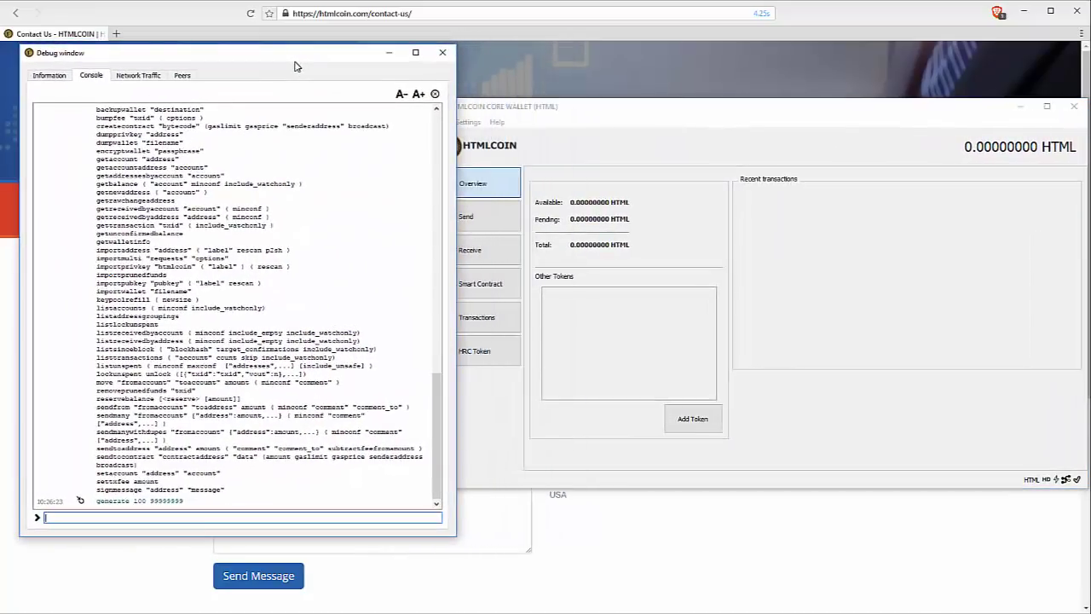
pyautogui.click(526, 104)
pyautogui.moveTo(429, 174); pyautogui.dragTo(450, 167)
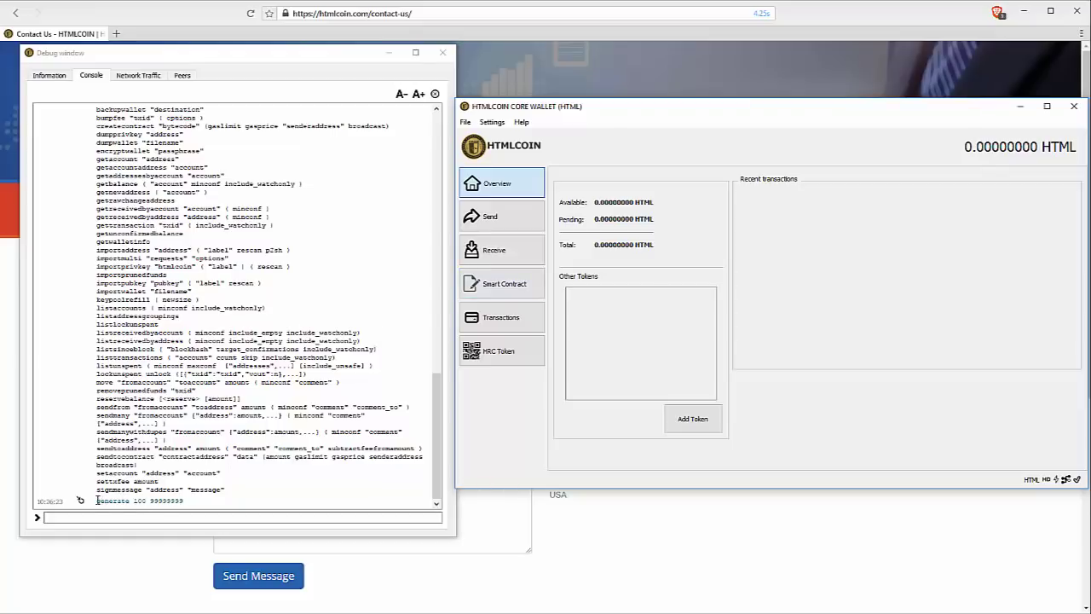
# Select the generate line in the console and wait for its empty [ ] result.
pyautogui.moveTo(96, 500); pyautogui.dragTo(127, 508)
pyautogui.click(127, 517)
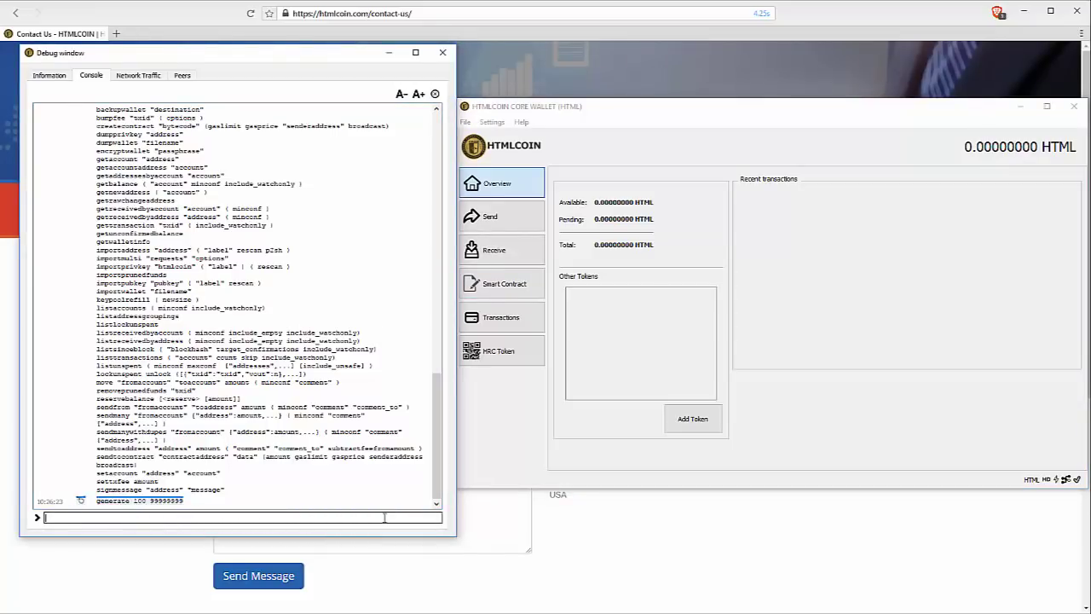
pyautogui.click(319, 483)
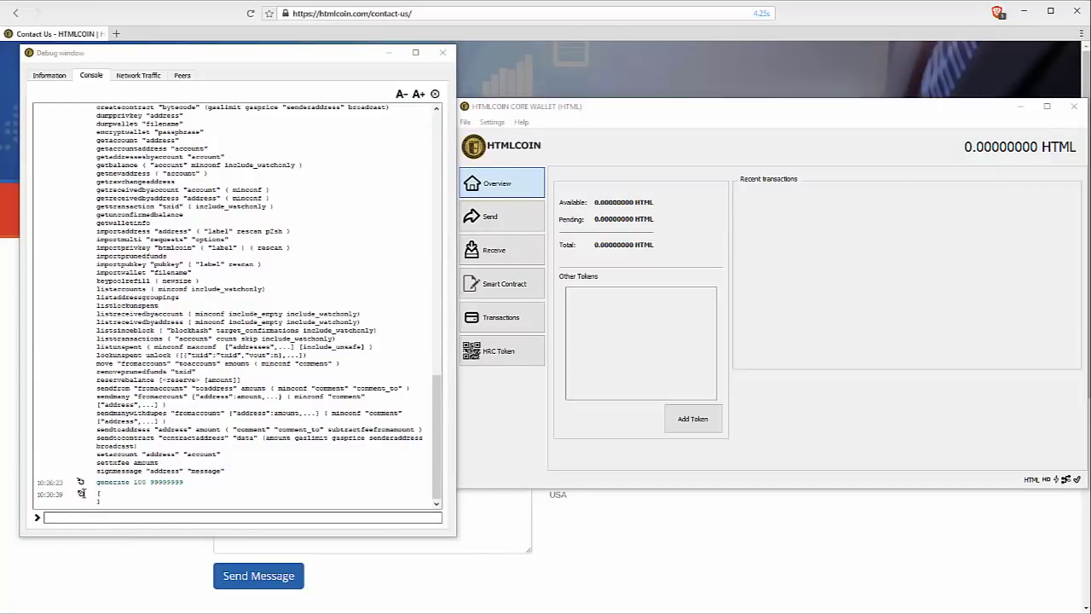
pyautogui.moveTo(80, 493); pyautogui.dragTo(96, 500)
pyautogui.click(90, 500)
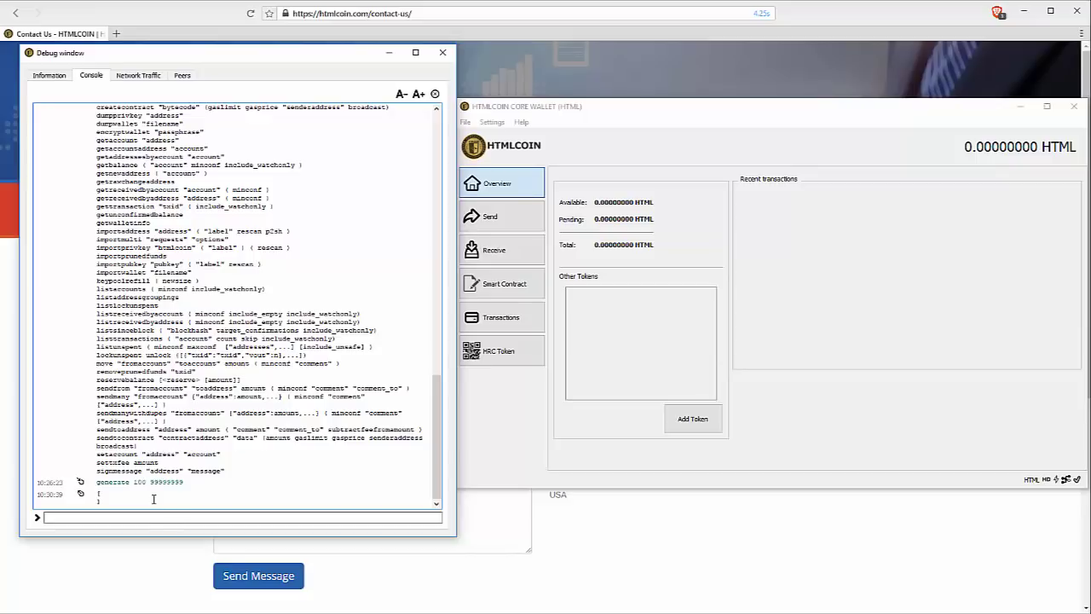
pyautogui.click(153, 518)
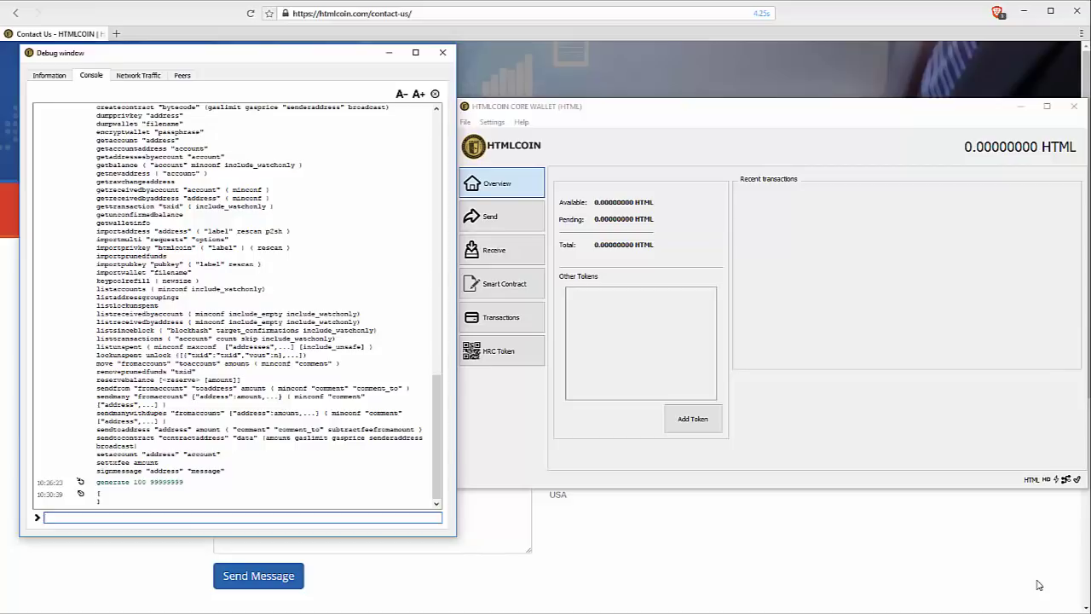
# Rerun the command as generate 100 999999 by trimming one 9.
pyautogui.press('Up')
pyautogui.press('BackSpace')
pyautogui.press('BackSpace')
pyautogui.press('Return')
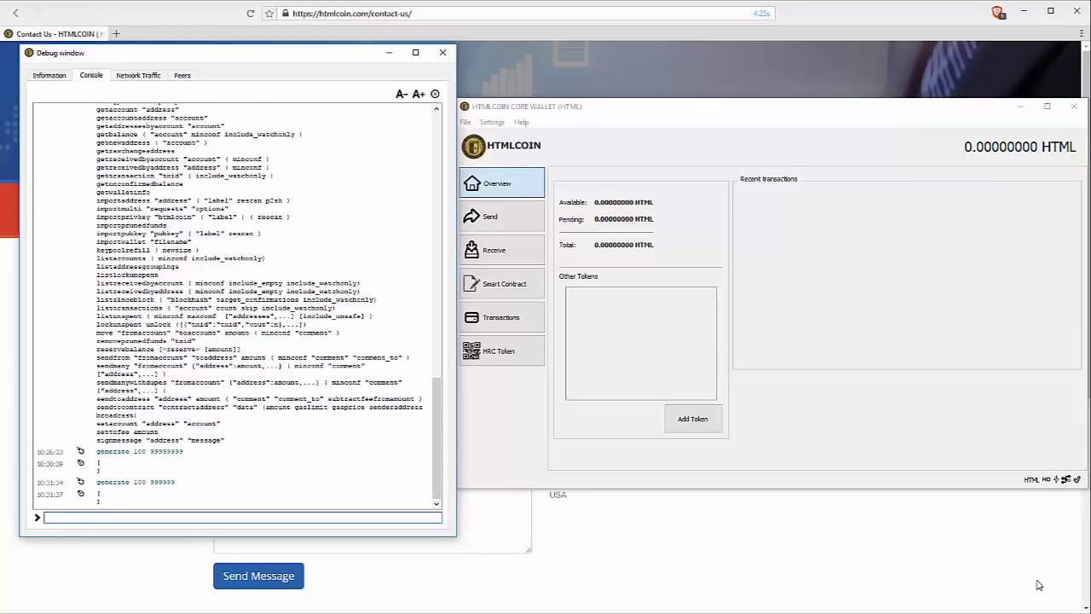
pyautogui.press('Up')
pyautogui.write('9')
pyautogui.press('Return')
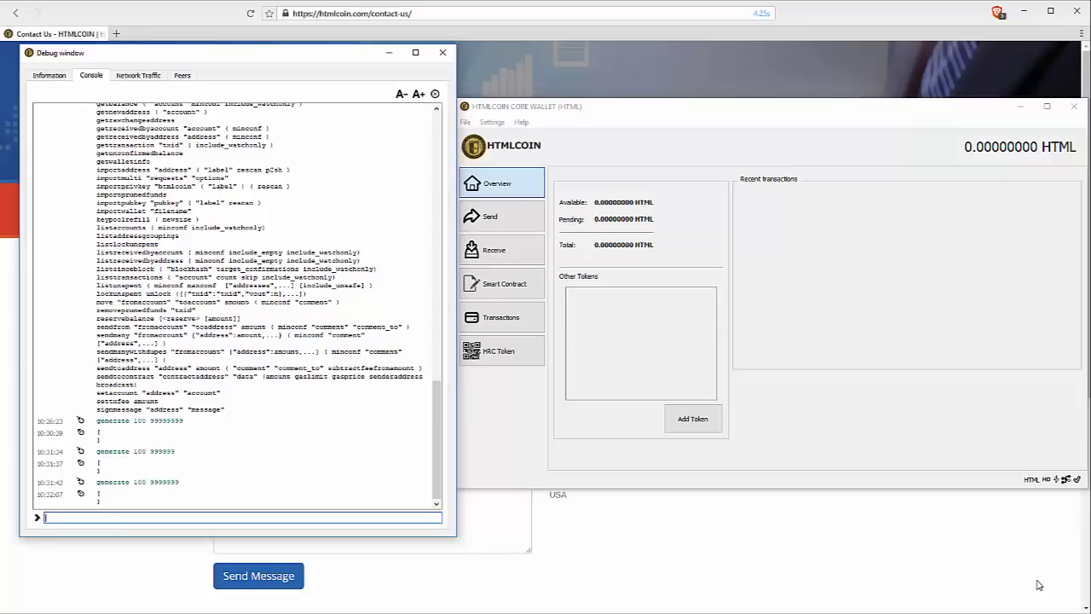
# Browse command history, trim a 9, and run generate 100 999999.
pyautogui.press('Up')
pyautogui.press('Down')
pyautogui.press('Up')
pyautogui.press('Up')
pyautogui.press('Up')
pyautogui.press('Down')
pyautogui.press('Down')
pyautogui.press('Down')
pyautogui.press('Down')
pyautogui.press('Up')
pyautogui.press('BackSpace')
pyautogui.press('Return')
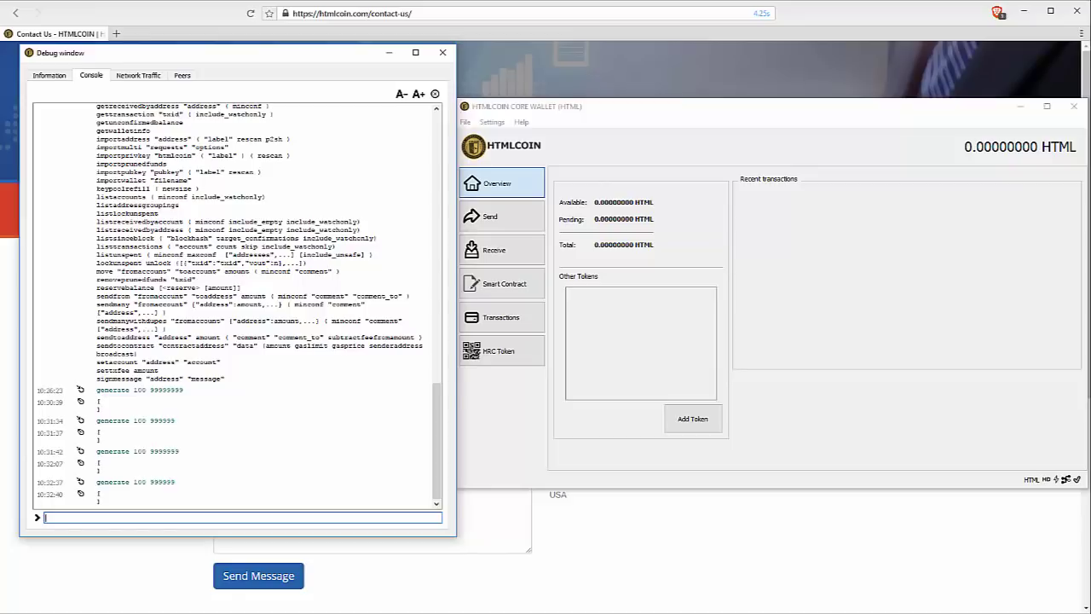
# Resubmit generate 100 999999 thirteen more times from command history.
pyautogui.press('Up')
pyautogui.press('Return')
pyautogui.press('Up')
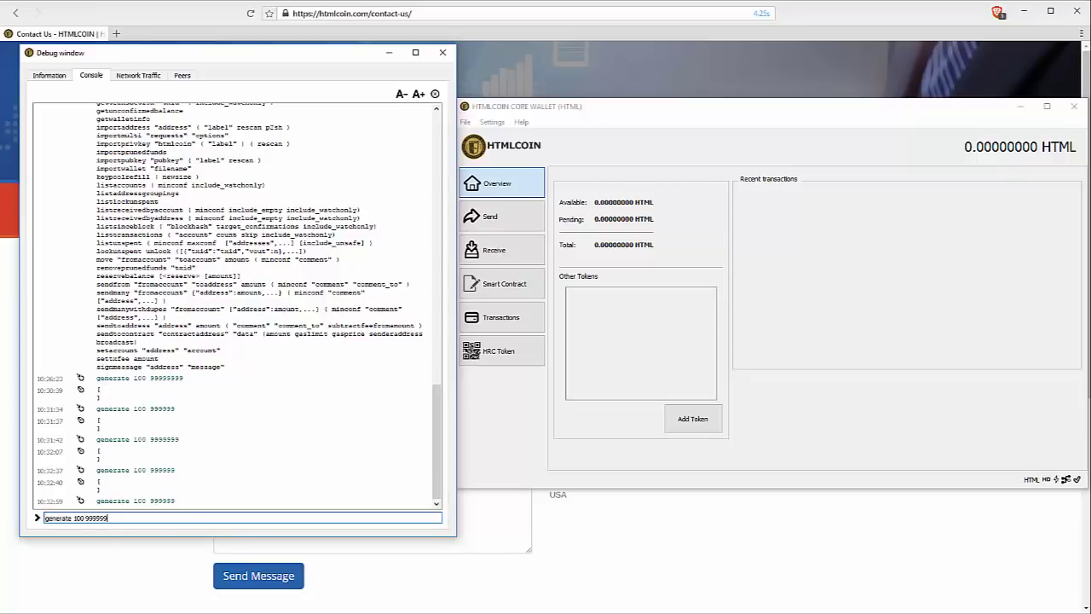
pyautogui.press('Return')
pyautogui.press('Up')
pyautogui.press('Return')
pyautogui.press('Up')
pyautogui.press('Return')
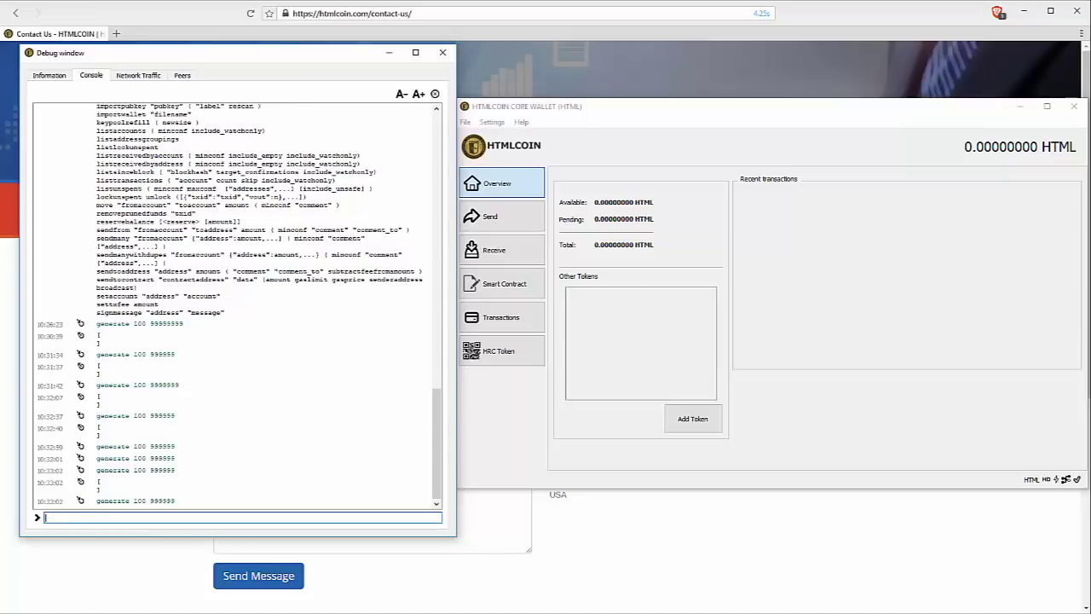
pyautogui.press('Up')
pyautogui.press('Return')
pyautogui.press('Up')
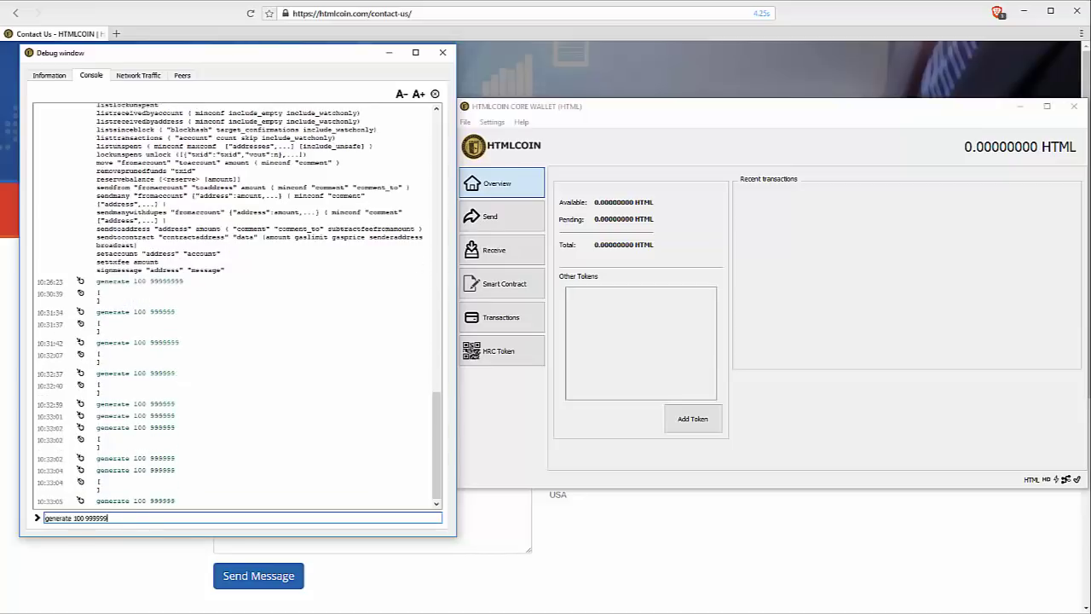
pyautogui.press('Return')
pyautogui.press('Up')
pyautogui.press('Return')
pyautogui.press('Up')
pyautogui.press('Return')
pyautogui.press('Up')
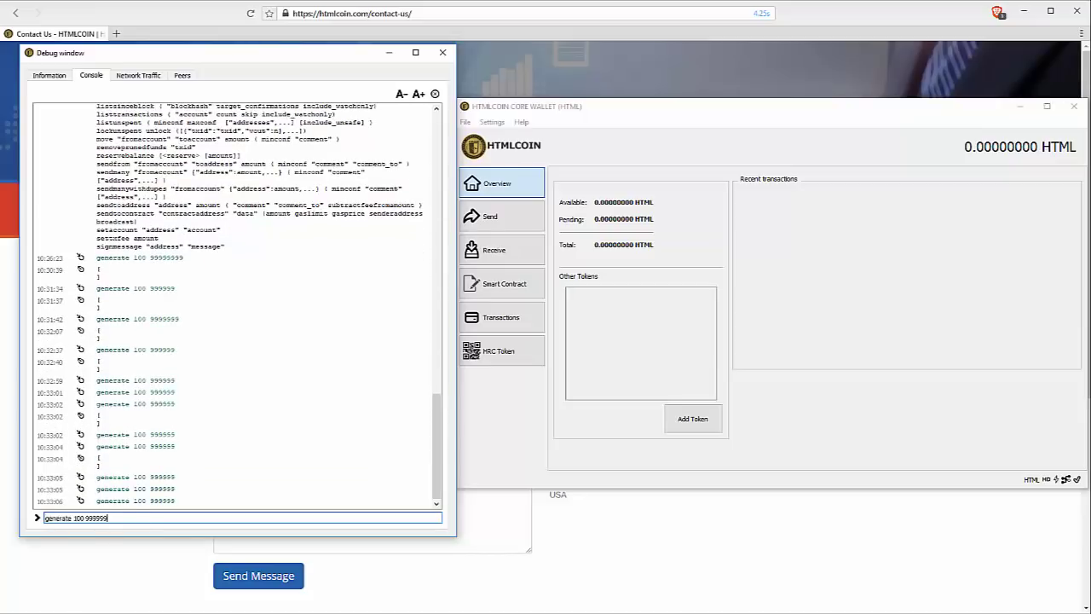
pyautogui.press('Return')
pyautogui.press('Up')
pyautogui.press('Return')
pyautogui.press('Up')
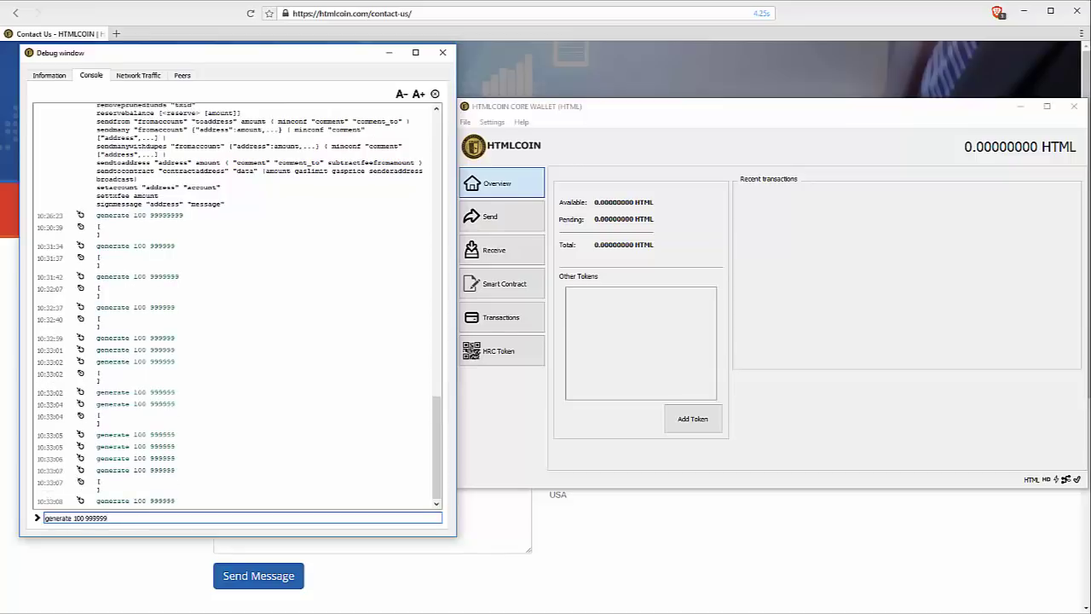
pyautogui.press('Return')
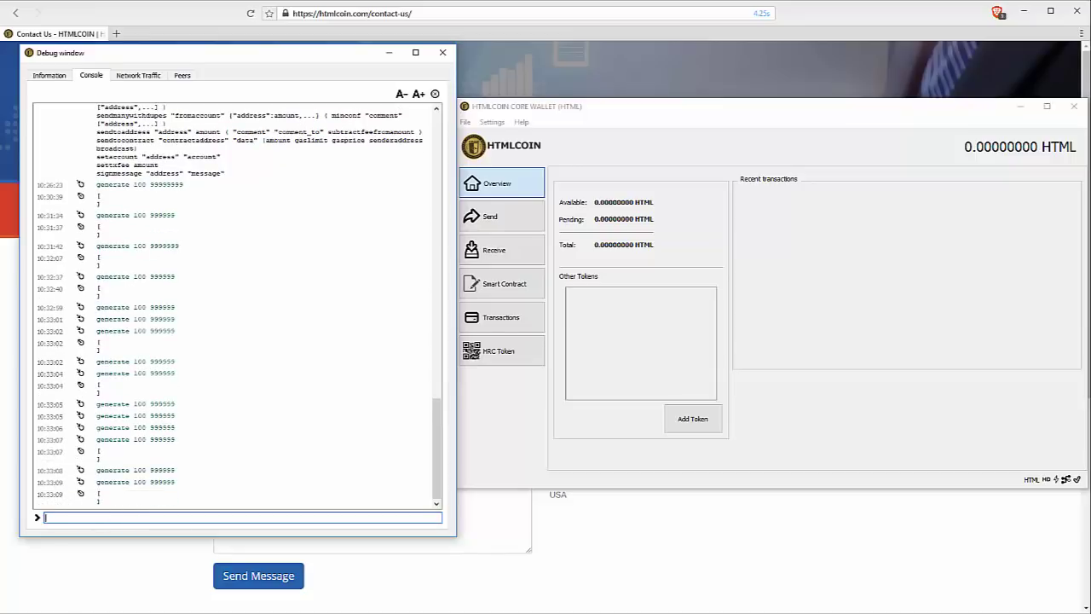
pyautogui.press('Up')
pyautogui.press('Return')
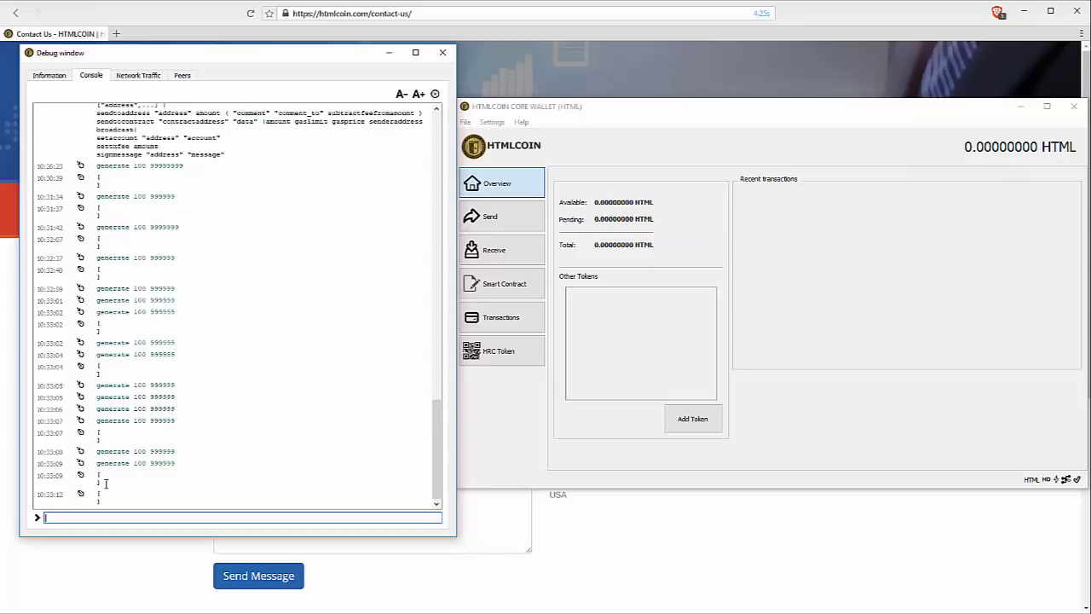
pyautogui.press('Up')
pyautogui.press('Return')
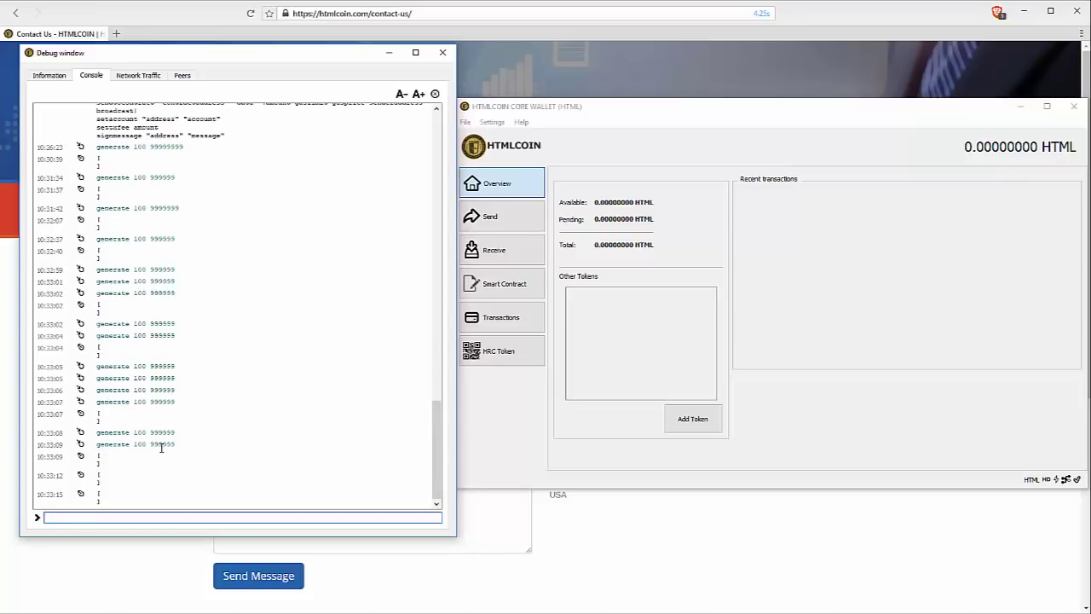
# Re-run the previous generate command four more times, each returning an empty [ ] result.
pyautogui.moveTo(160, 444); pyautogui.dragTo(170, 443)
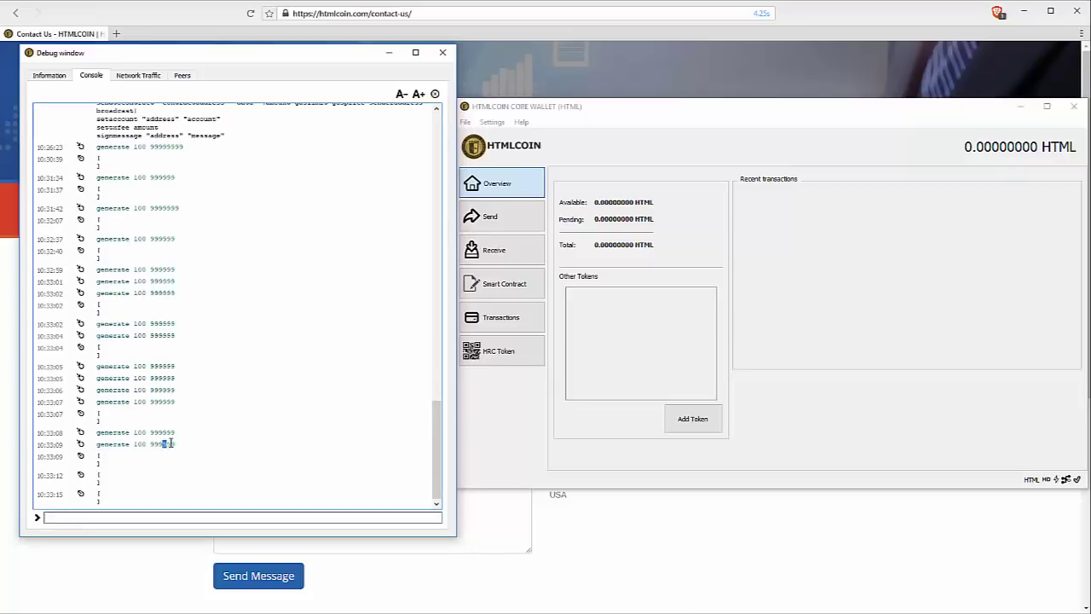
pyautogui.click(170, 518)
pyautogui.press('Up')
pyautogui.press('Return')
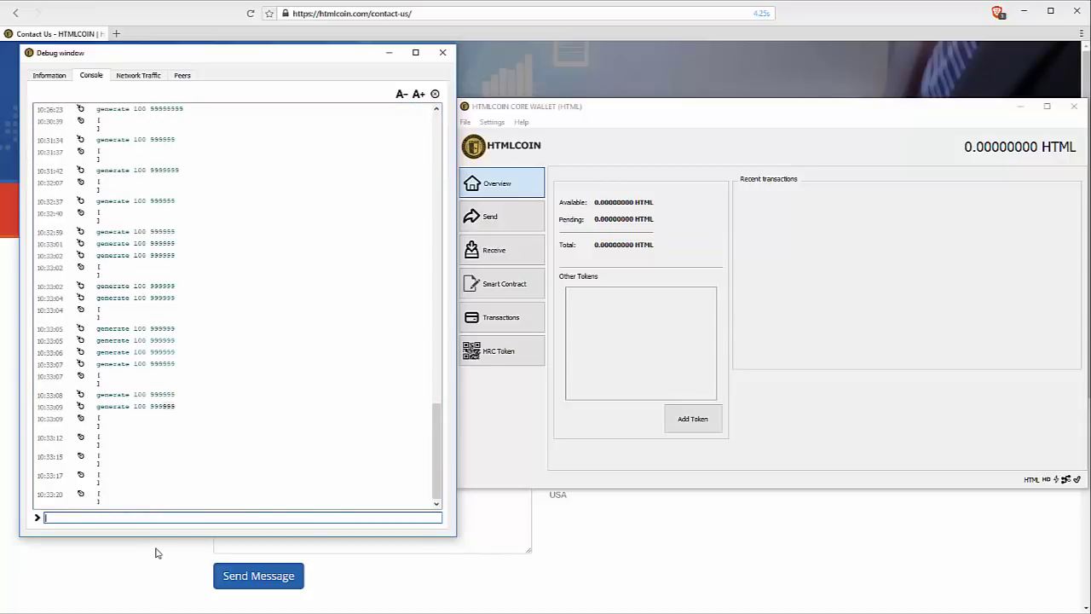
pyautogui.press('Up')
pyautogui.press('Return')
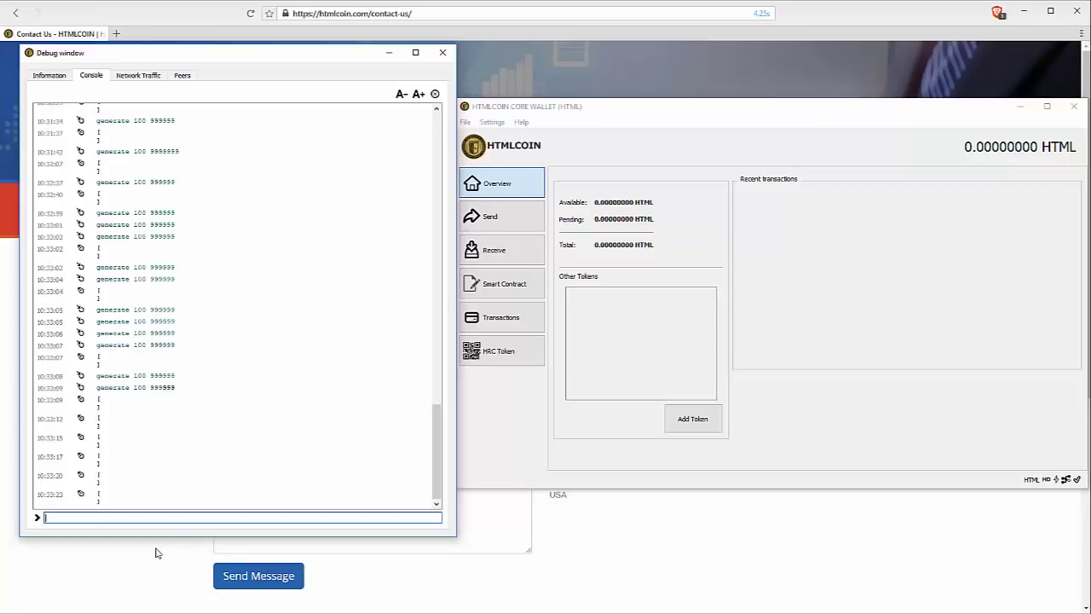
pyautogui.press('Up')
pyautogui.press('Return')
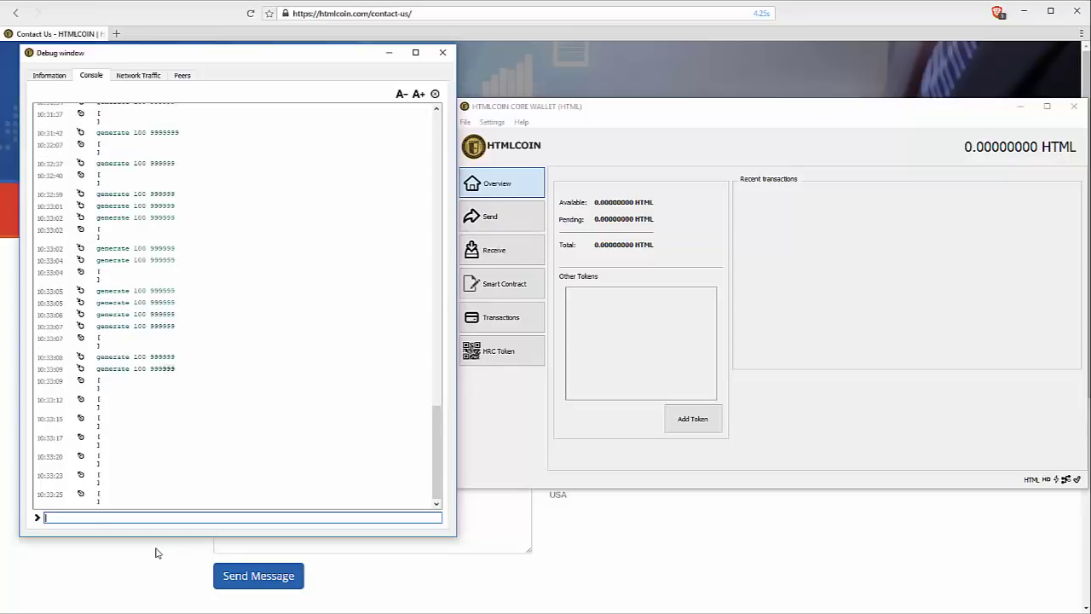
pyautogui.press('Up')
pyautogui.press('Return')
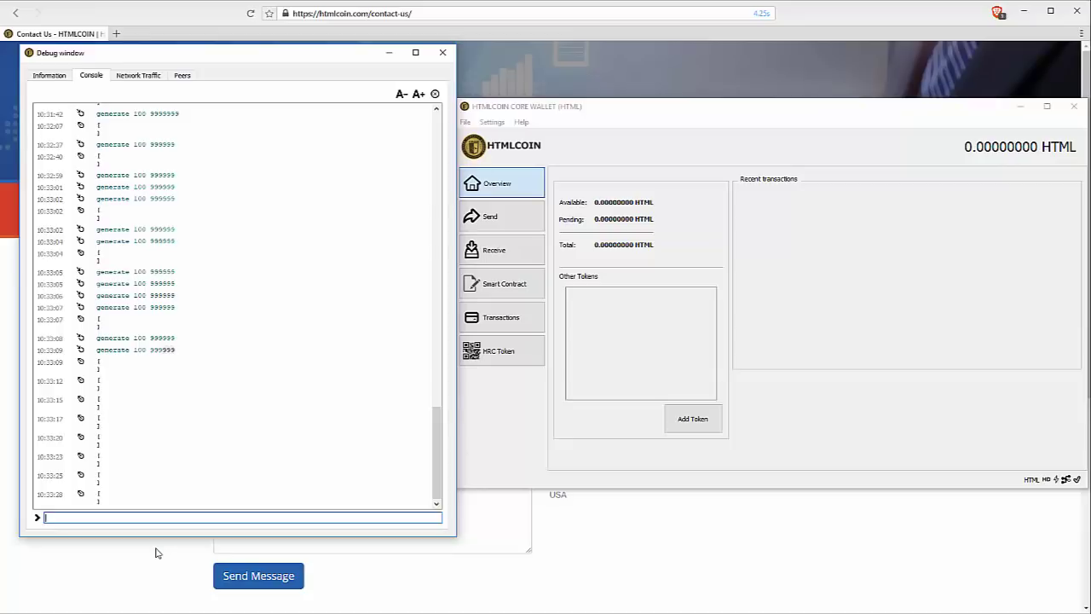
# Change the recalled generate 100 command to generate 40 999999 and run it.
pyautogui.press('Up')
pyautogui.press('BackSpace')
pyautogui.press('BackSpace')
pyautogui.press('BackSpace')
pyautogui.write('40')
pyautogui.press('Return')
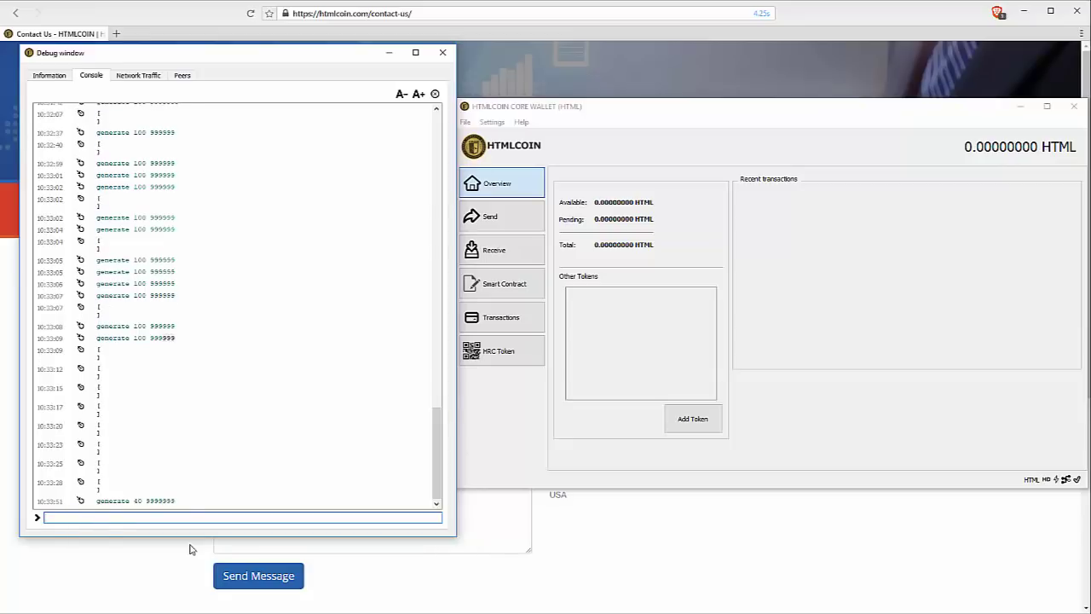